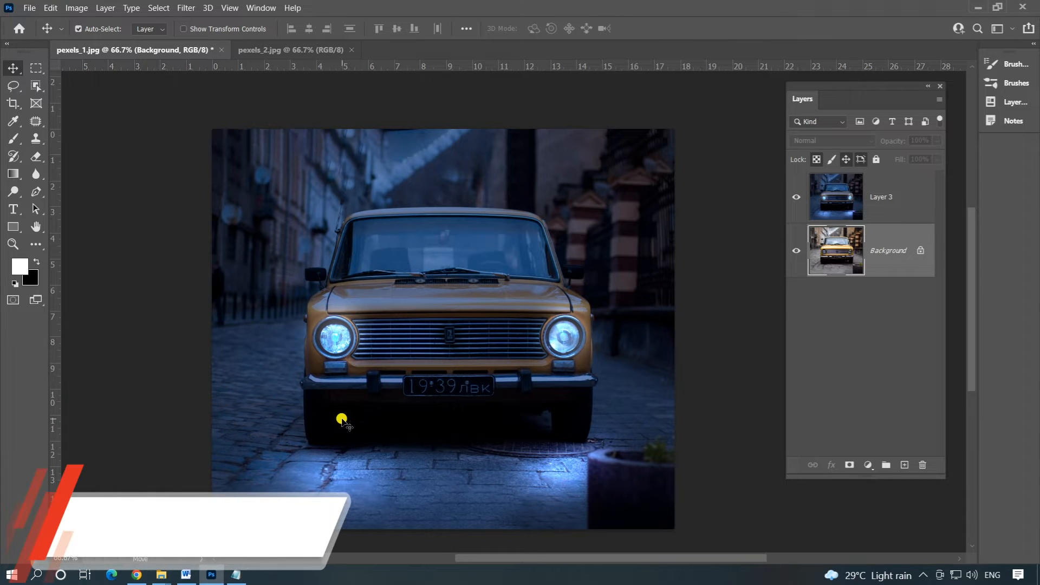
Step: In pexels_2.jpg, add a Color Lookup adjustment layer using the NightFromDay.CUBE 3D LUT
left_click(263, 50)
left_click_drag(543, 290, 494, 276)
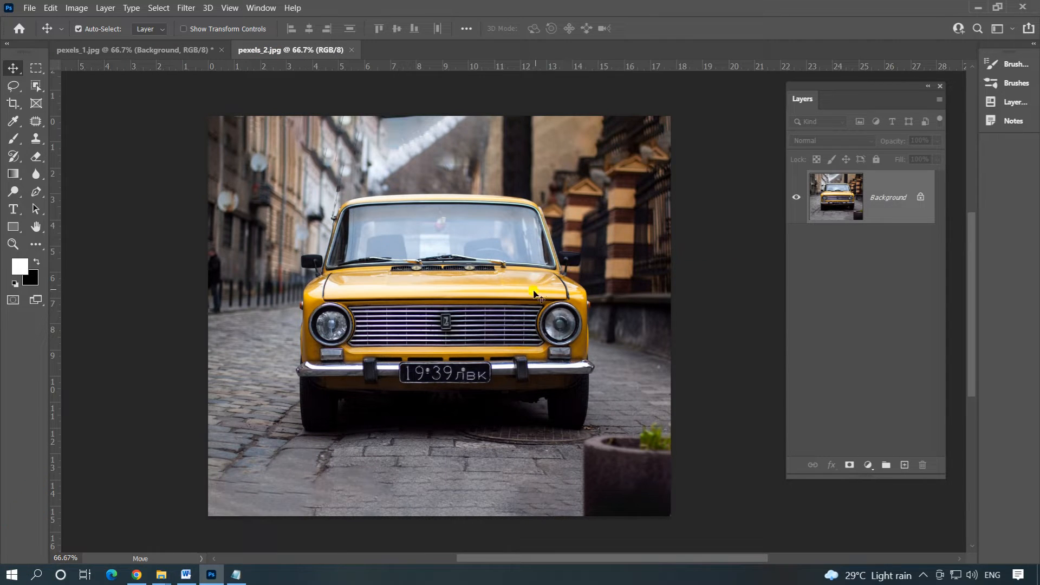
left_click(868, 466)
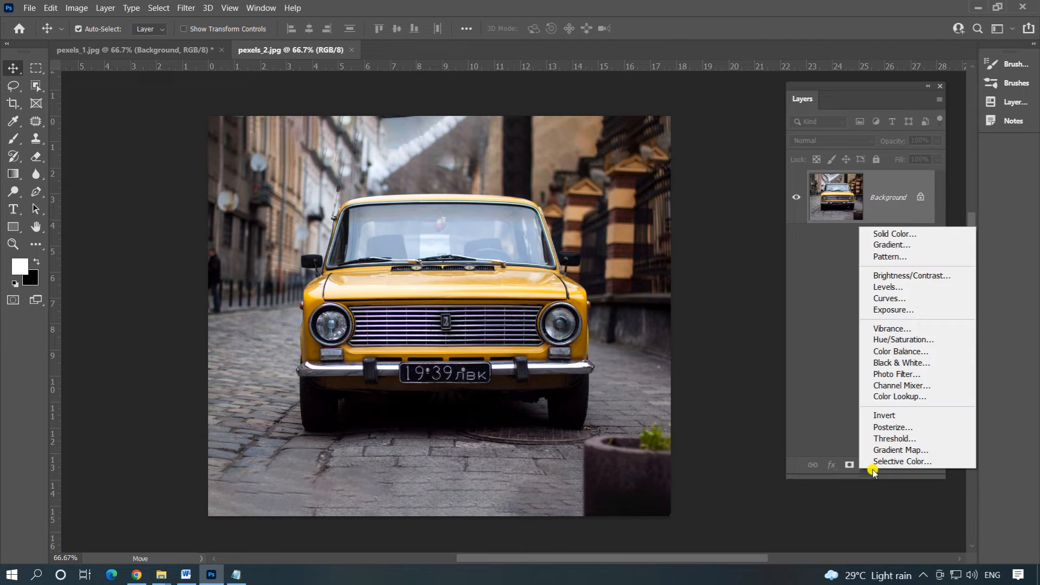
left_click(877, 397)
left_click_drag(680, 195, 717, 116)
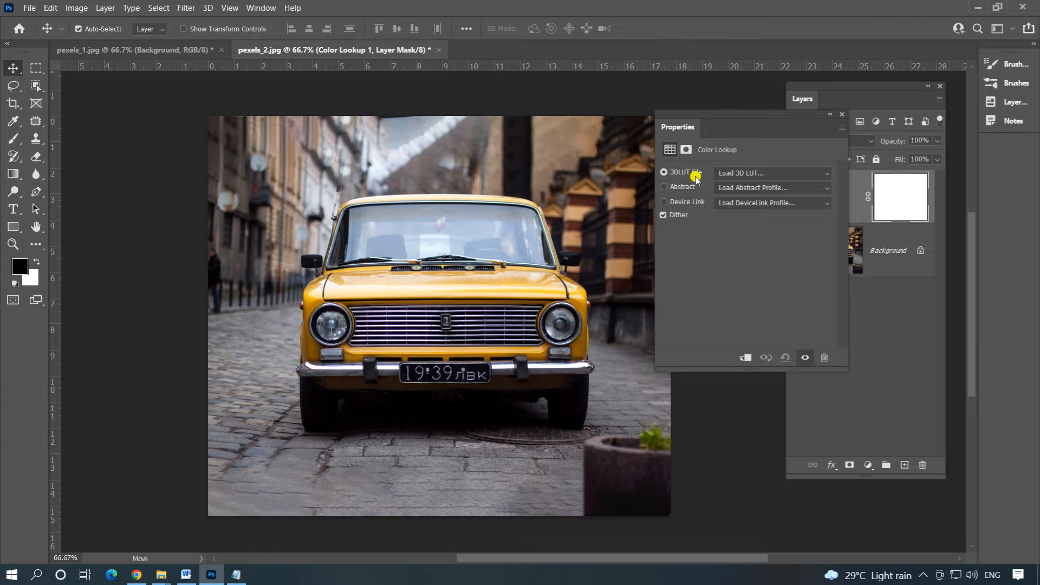
left_click(824, 173)
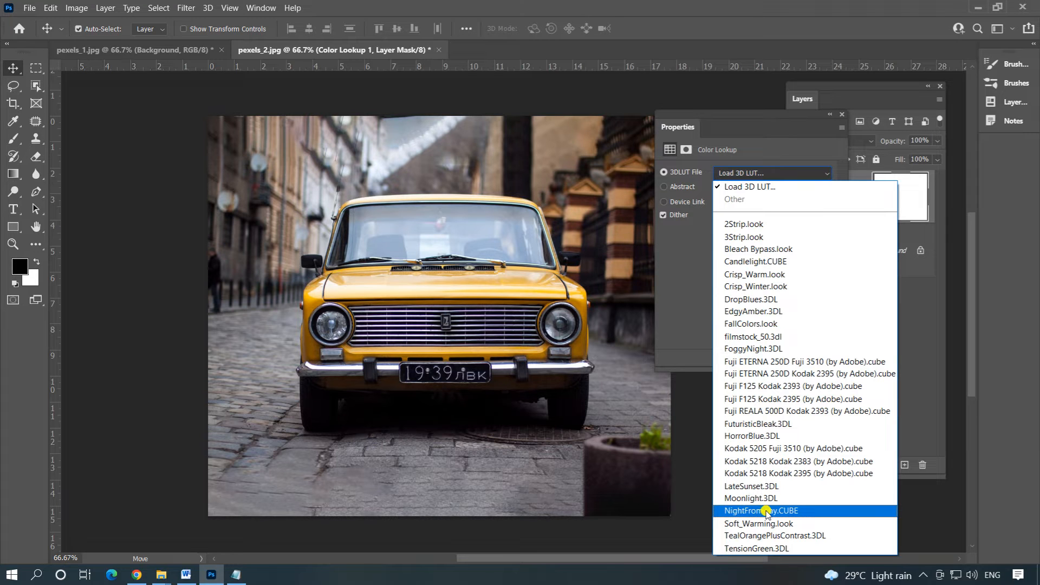
left_click(766, 512)
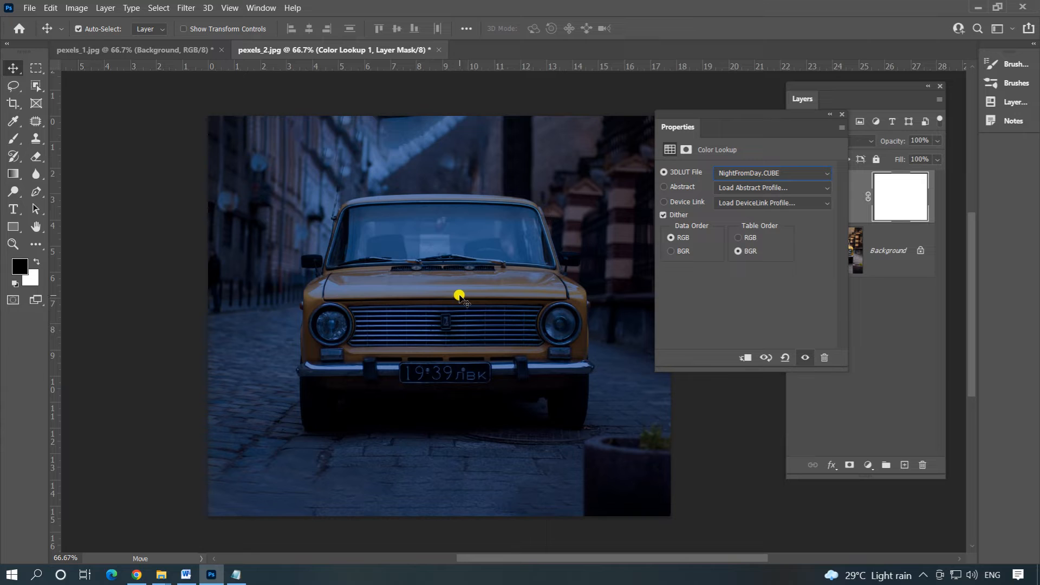
left_click(842, 117)
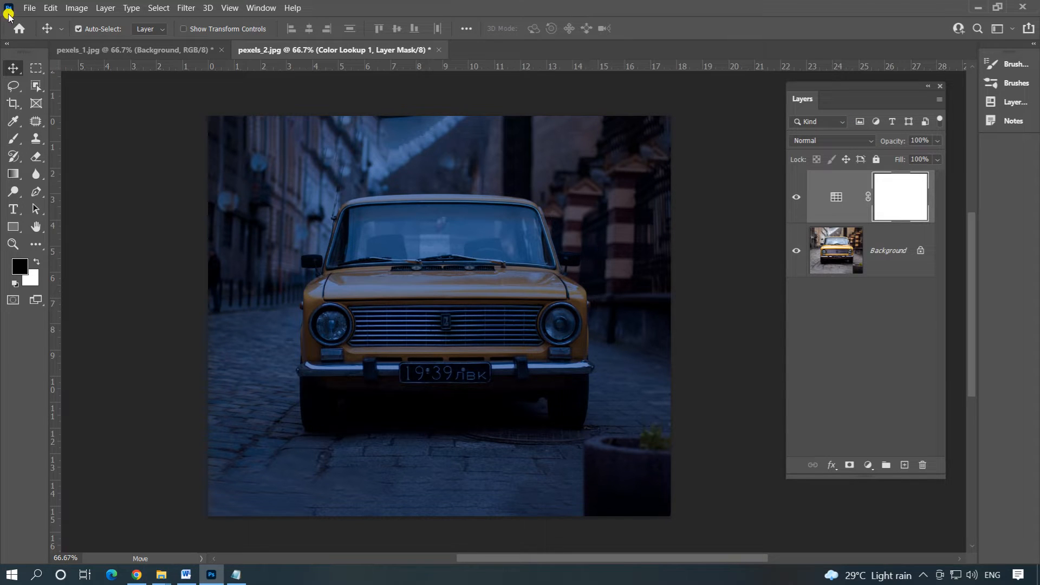
Step: Create a new layer in Color Dodge mode, filled with the Color-Dodge-neutral black
left_click(105, 9)
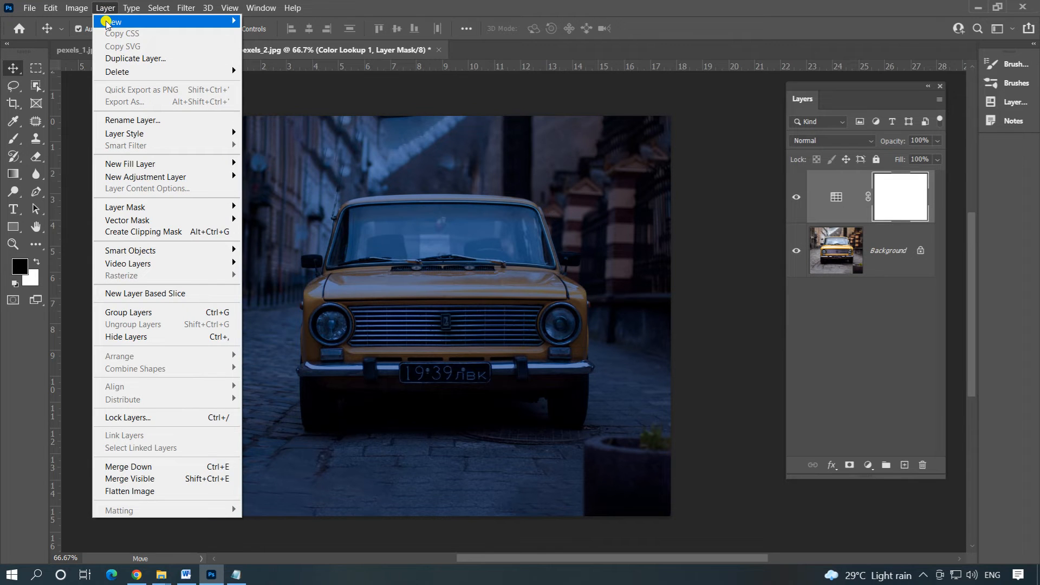
mouse_move(107, 23)
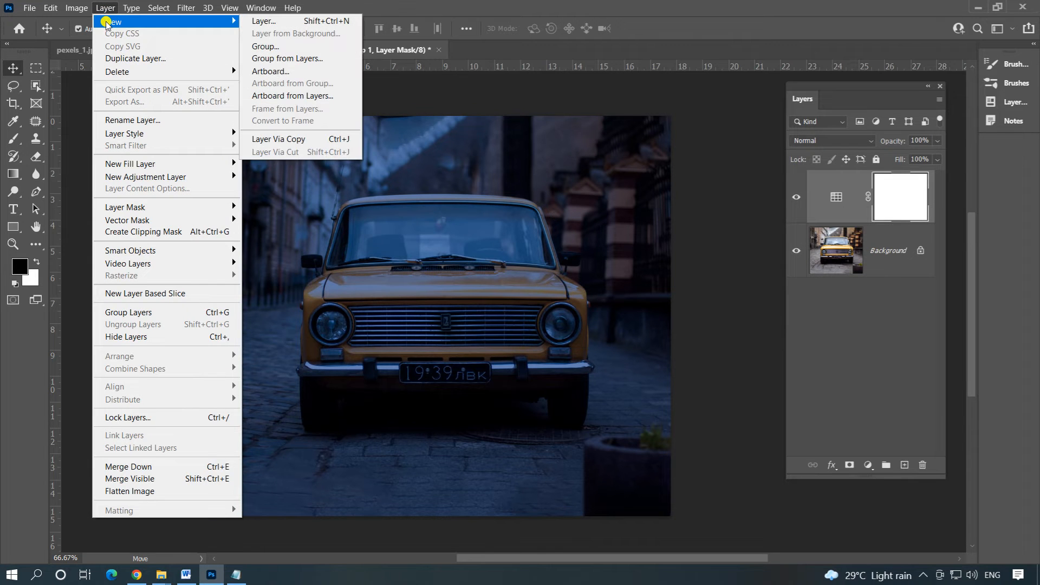
left_click(284, 21)
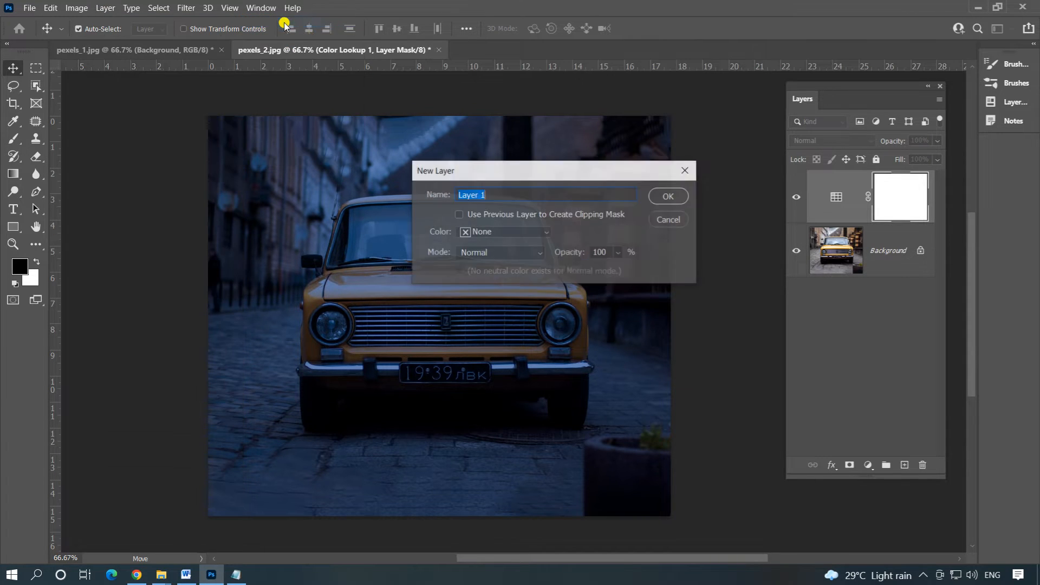
left_click_drag(534, 146, 544, 137)
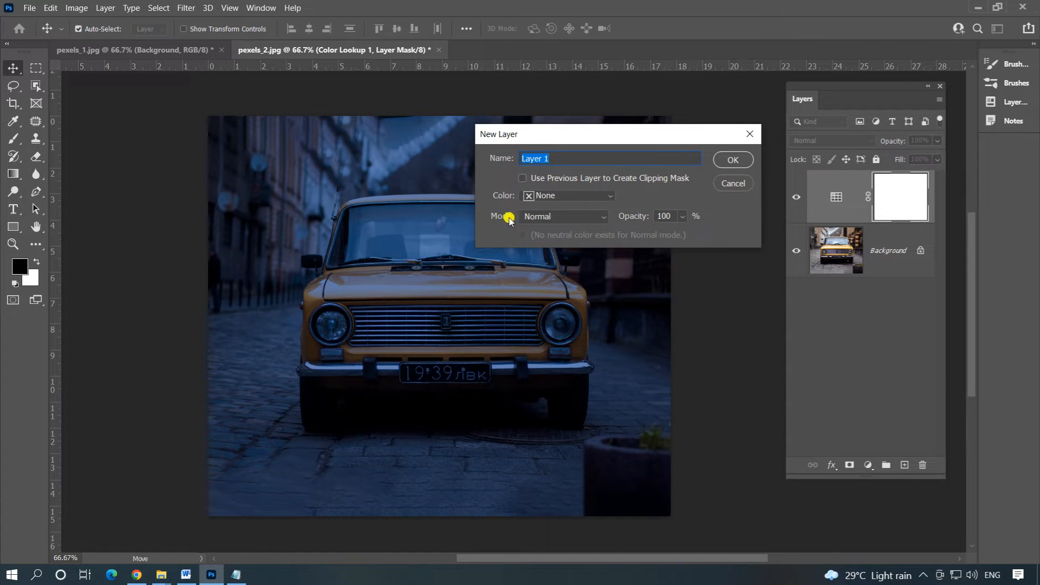
left_click(584, 220)
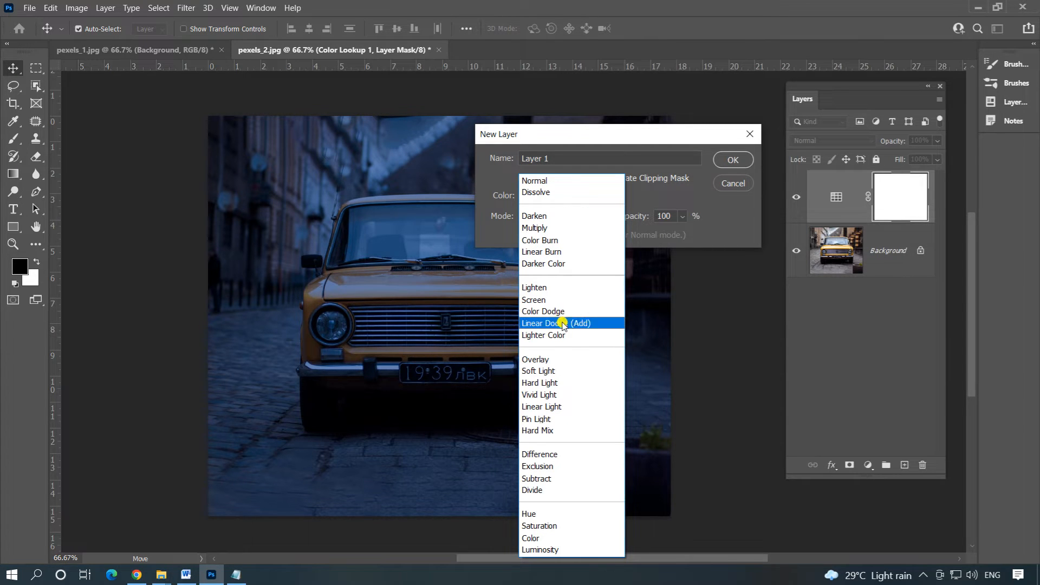
left_click(569, 312)
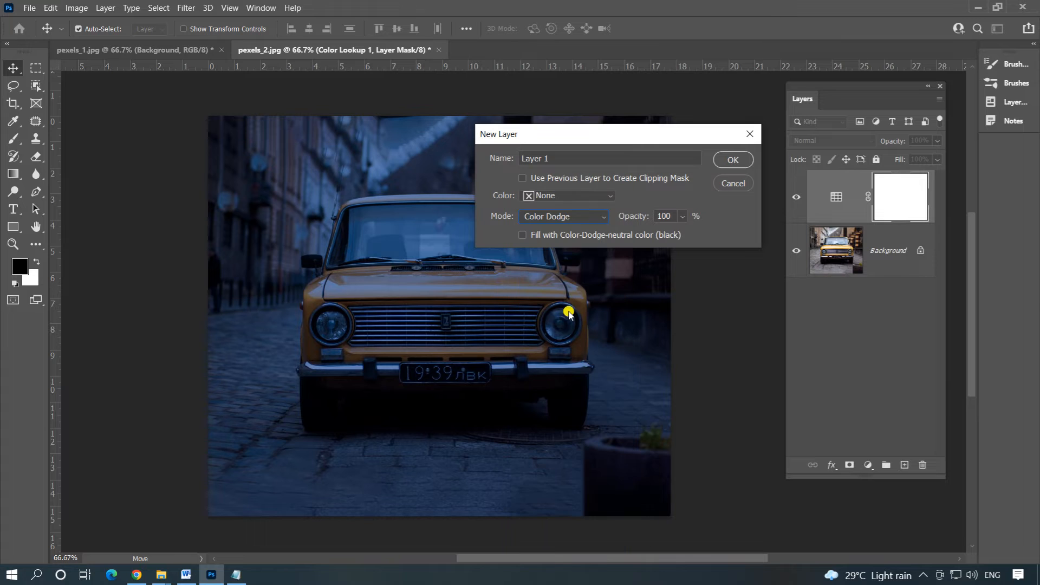
left_click(522, 236)
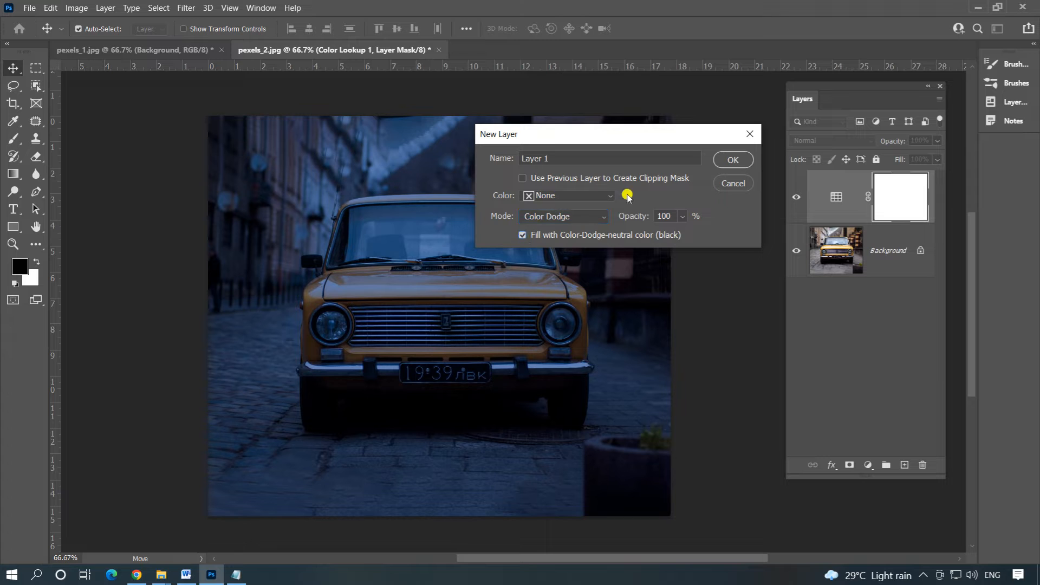
left_click(730, 162)
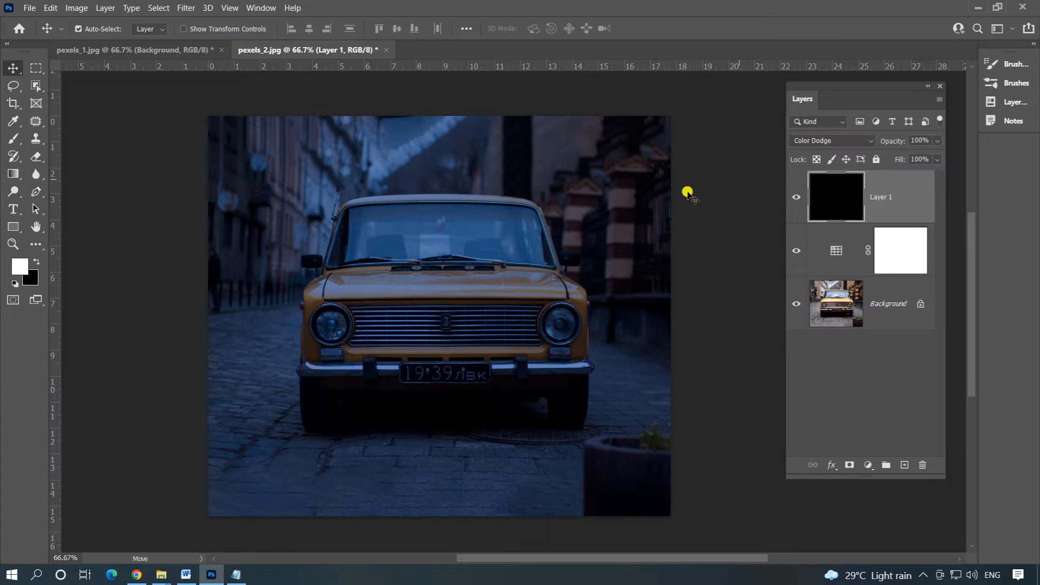
Step: Paint over both headlights with the Brush tool in white (ffffff) to light them up
left_click(15, 140)
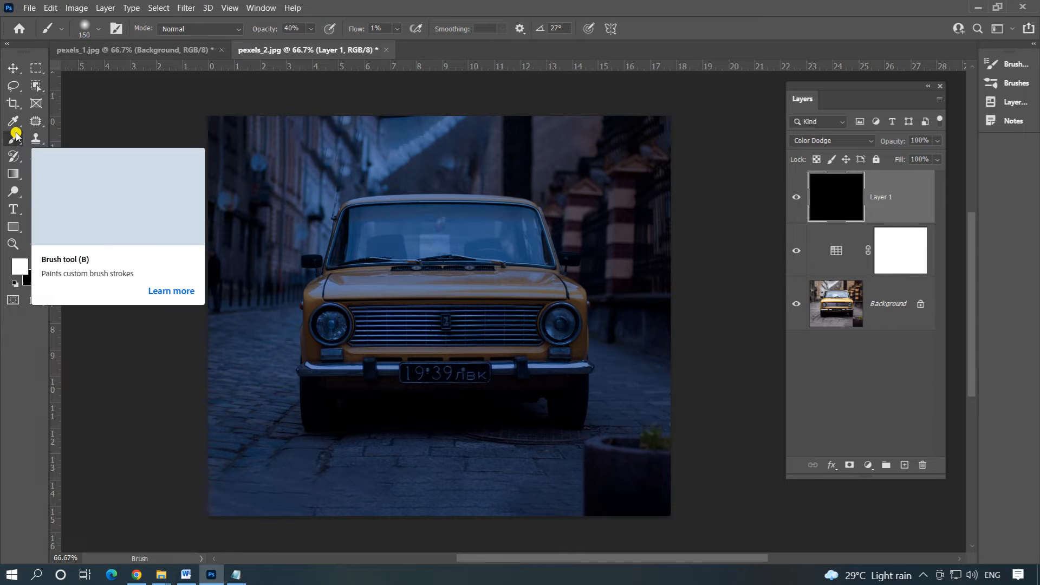
left_click(20, 266)
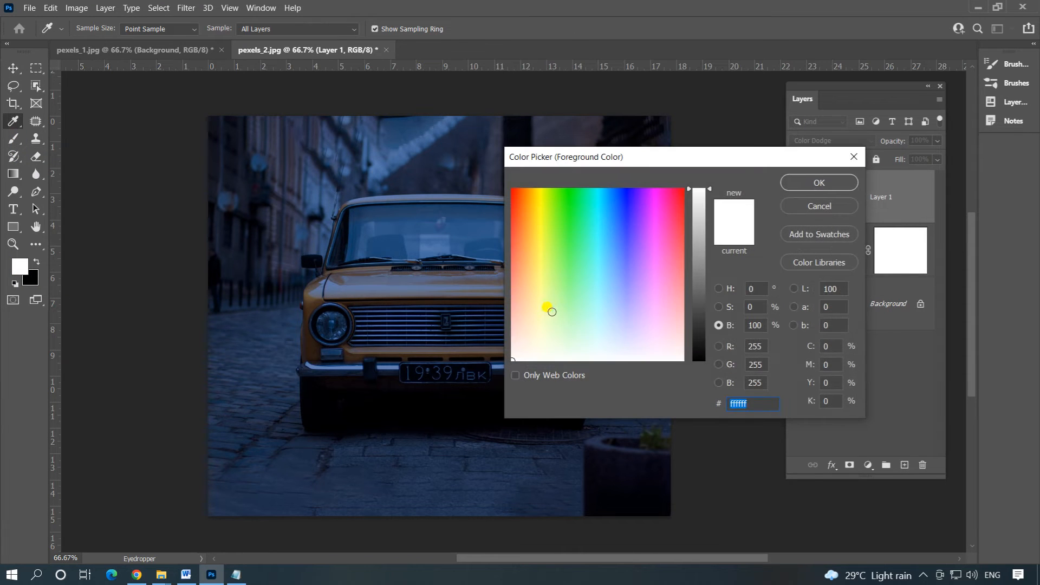
left_click(812, 184)
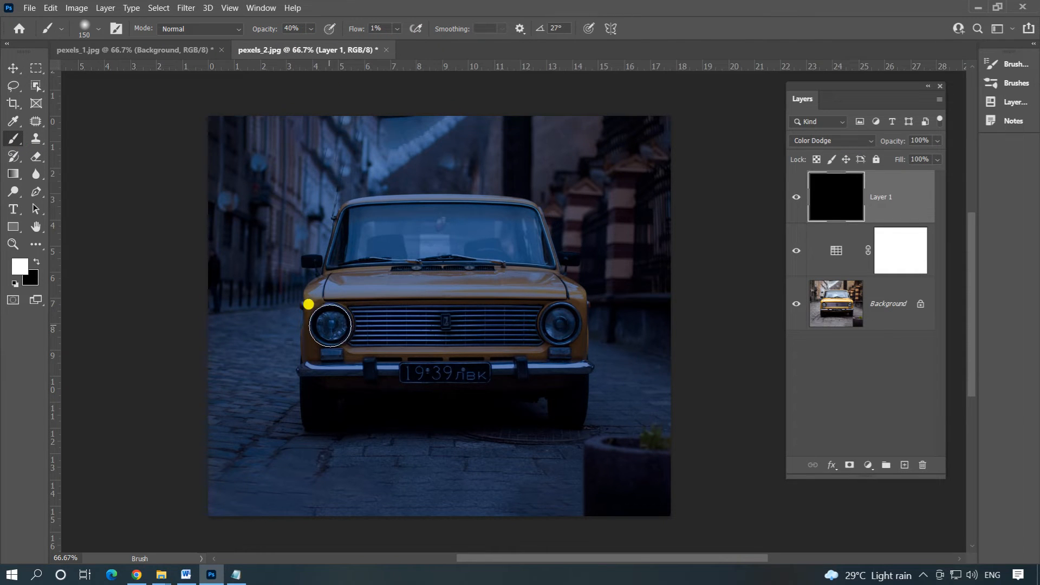
left_click_drag(330, 325, 334, 325)
left_click_drag(560, 328, 560, 327)
left_click_drag(333, 319, 324, 330)
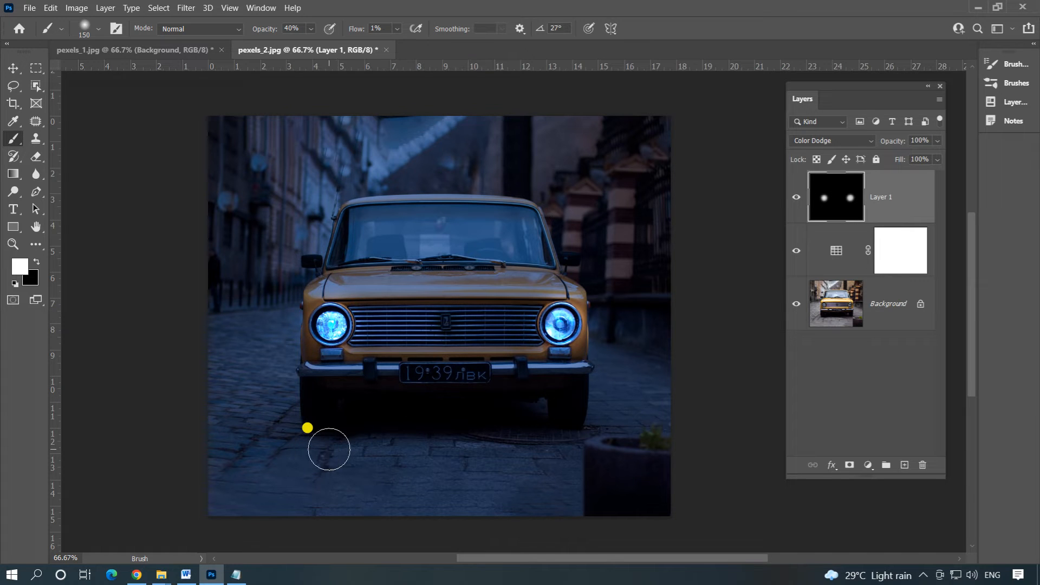
Step: Enlarge the brush to 300 and paint white light pools on the road in front of the car
key("bracketright")
key("bracketright")
key("bracketright")
key("bracketright")
mouse_move(312, 457)
left_mouse_down()
mouse_move(414, 460)
mouse_move(301, 470)
mouse_move(478, 468)
mouse_move(607, 447)
mouse_move(561, 455)
mouse_move(625, 457)
mouse_move(350, 475)
mouse_move(285, 467)
mouse_move(535, 476)
mouse_move(592, 457)
mouse_move(515, 461)
mouse_move(609, 455)
mouse_move(507, 466)
mouse_move(458, 484)
mouse_move(278, 481)
mouse_move(579, 461)
mouse_move(447, 466)
mouse_move(520, 459)
mouse_move(478, 476)
mouse_move(276, 464)
mouse_move(534, 476)
mouse_move(655, 465)
mouse_move(570, 454)
mouse_move(606, 445)
mouse_move(566, 452)
left_mouse_up()
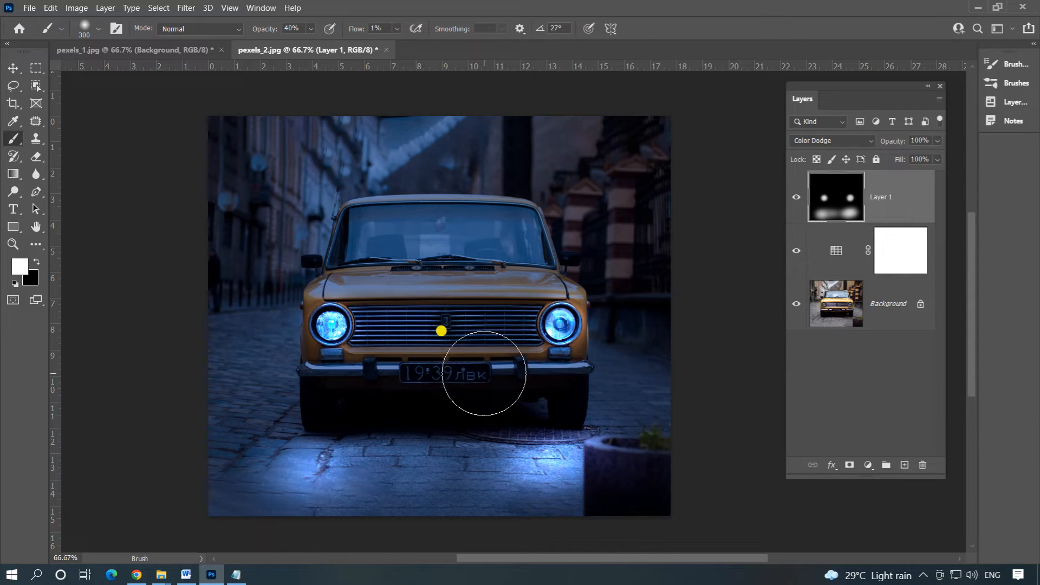
Step: Create a new empty layer in Normal mode above the Color Dodge layer
left_click(105, 8)
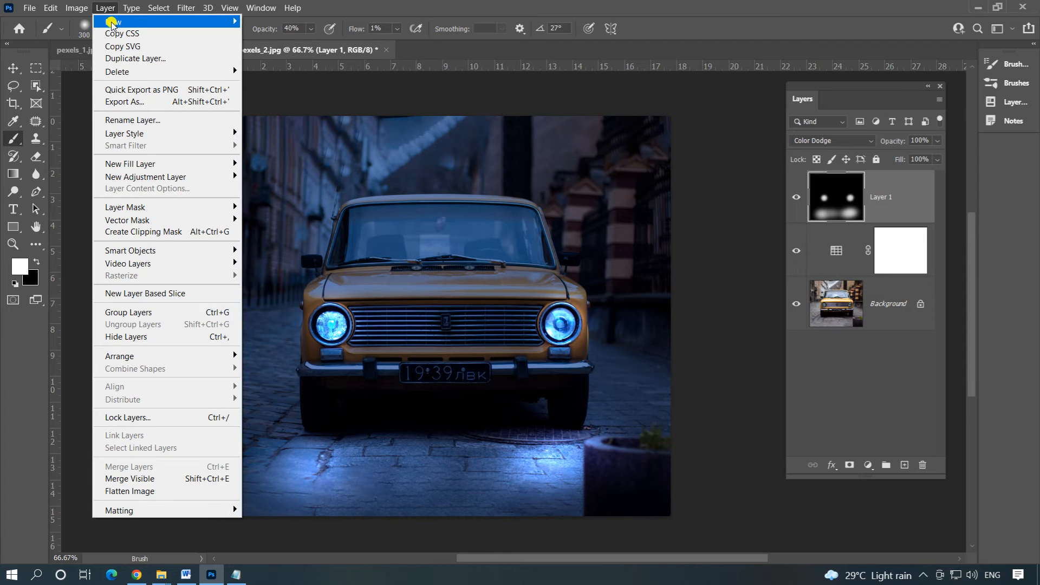
mouse_move(117, 21)
left_click(271, 21)
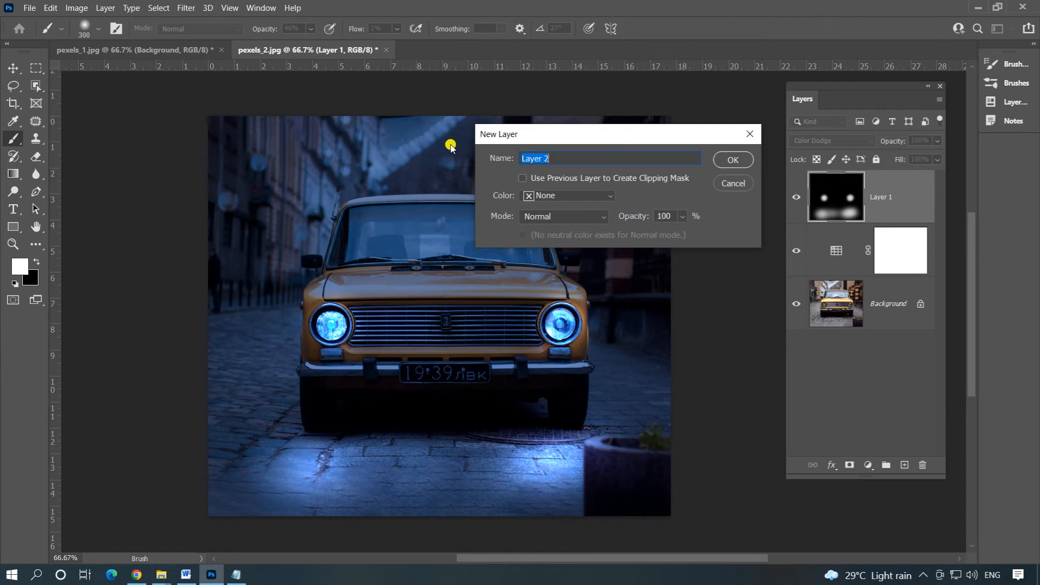
left_click_drag(598, 141, 568, 147)
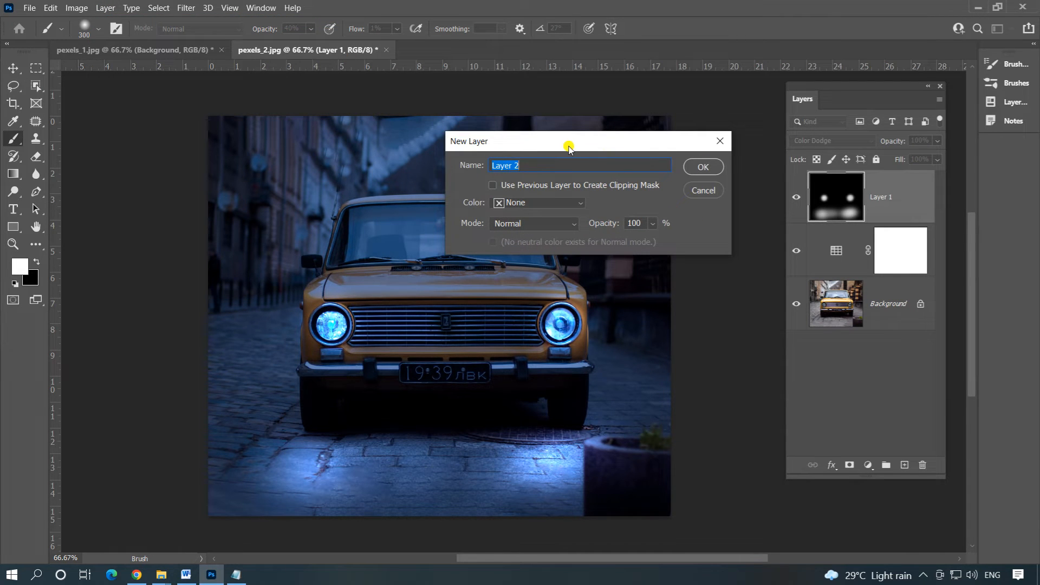
left_click(700, 167)
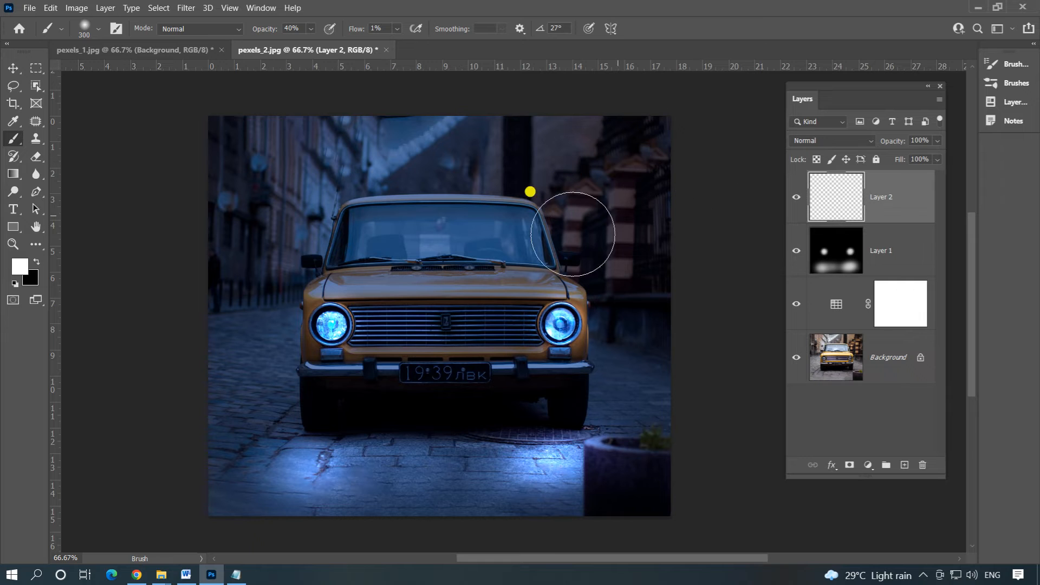
Step: Reduce the brush to 200 and paint a soft white glow over both headlights on the new layer
key("bracketleft")
key("bracketleft")
mouse_move(333, 327)
left_mouse_down()
mouse_move(333, 315)
mouse_move(358, 327)
left_mouse_up()
left_click_drag(559, 321, 563, 325)
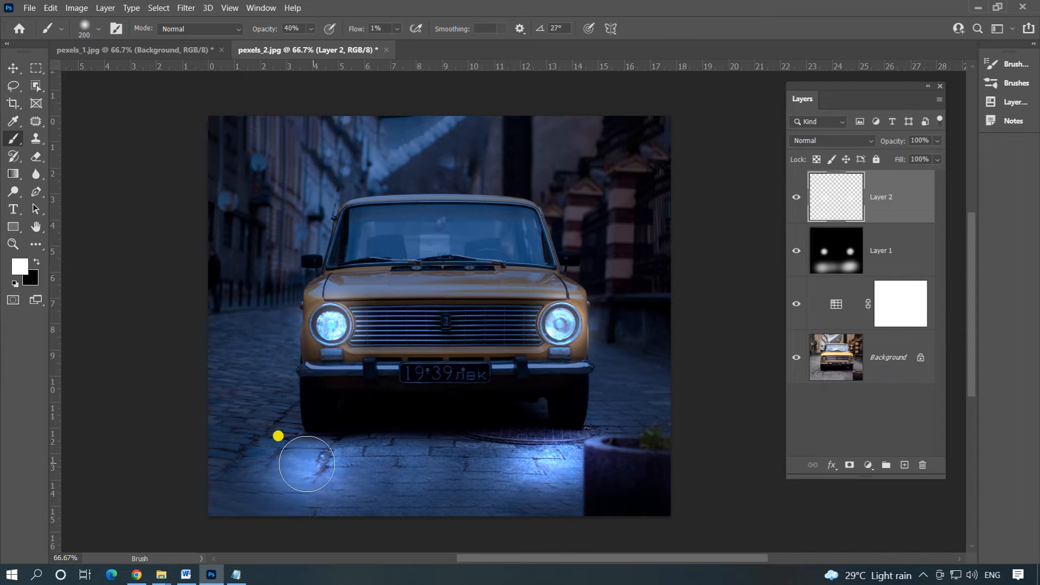
Step: Paint a soft white glow over the light pools on the road, enlarging the brush to 250
left_click_drag(300, 457, 333, 457)
key("bracketright")
key("bracketright")
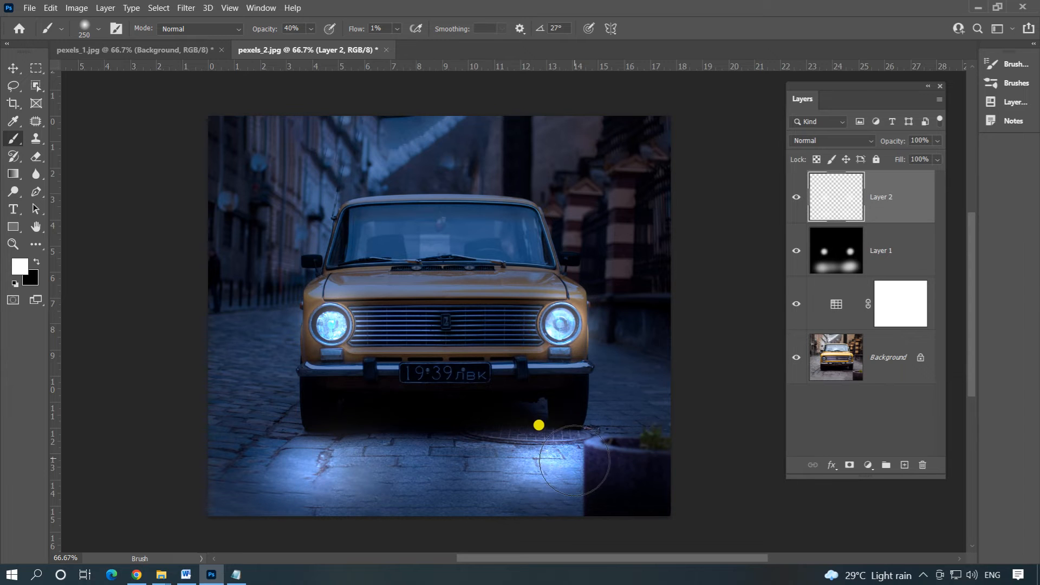
key("v")
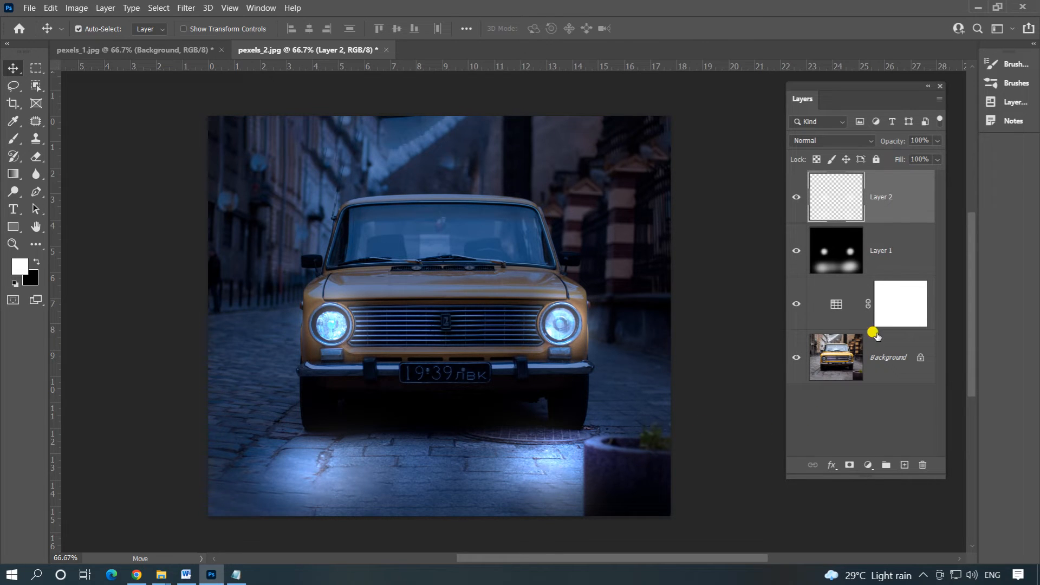
Step: Stamp all visible layers into a new top layer and hide the paint and Color Lookup layers beneath it, leaving the Background visible
key("ctrl+shift+alt+e")
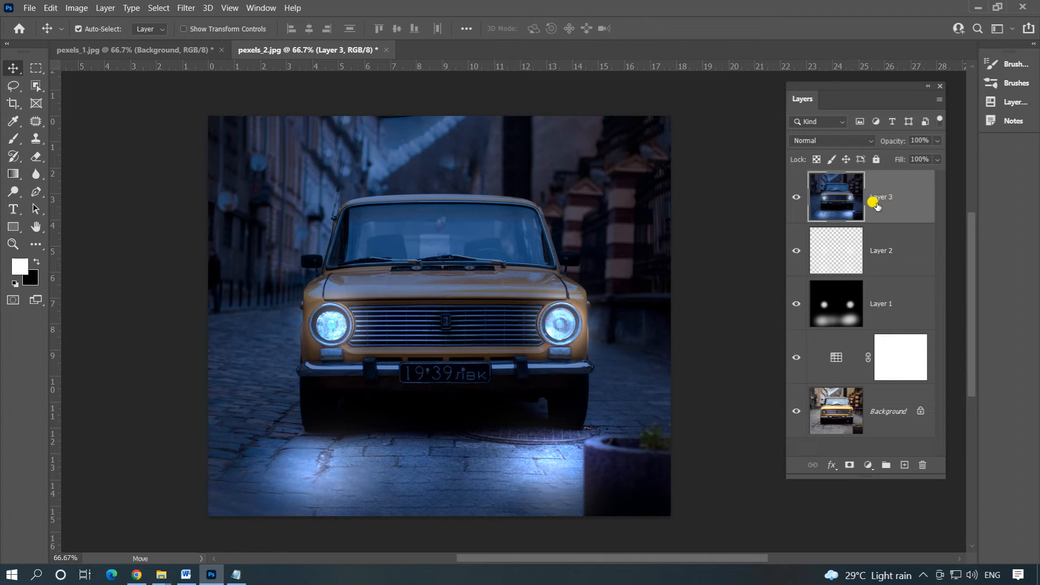
left_click_drag(795, 197, 785, 358)
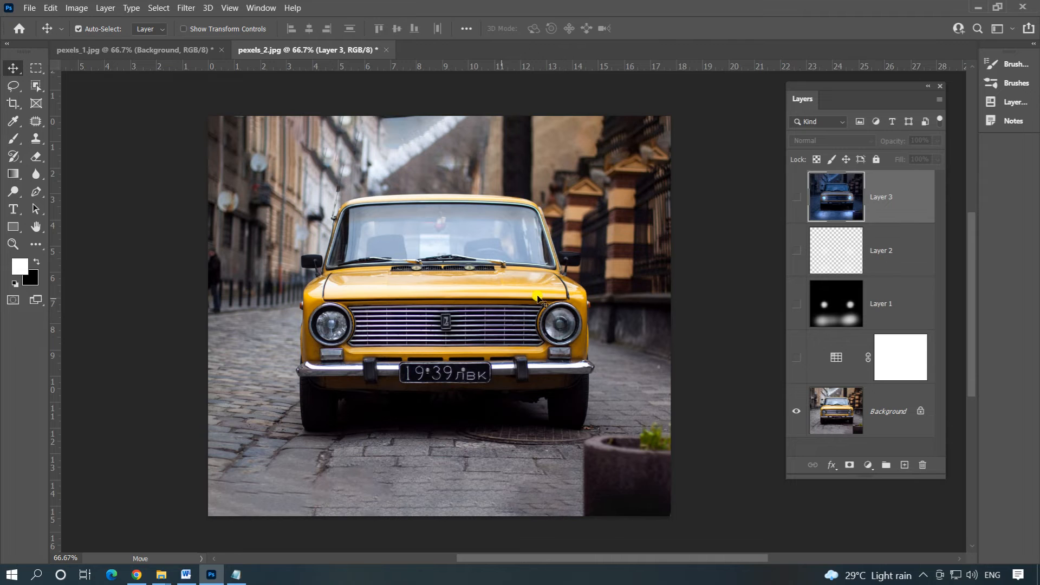
left_click(796, 198)
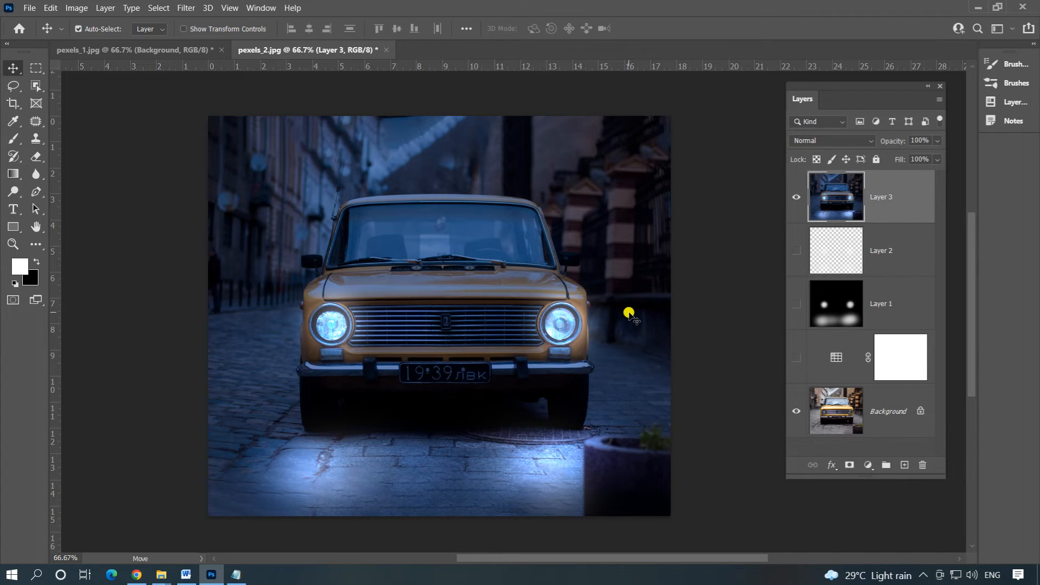